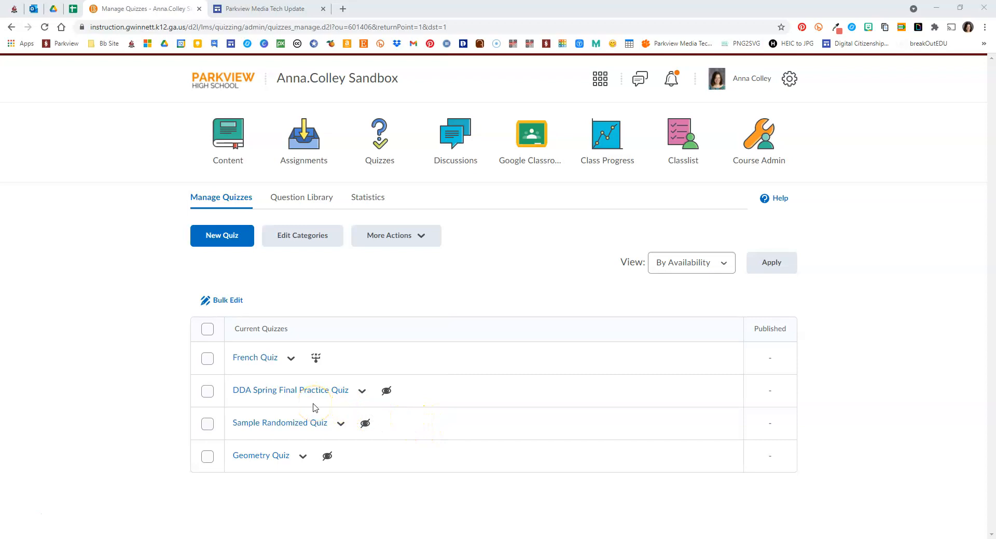
Open the DDA Spring Final Practice Quiz for editing and apply 20 questions per page
left_click(279, 394)
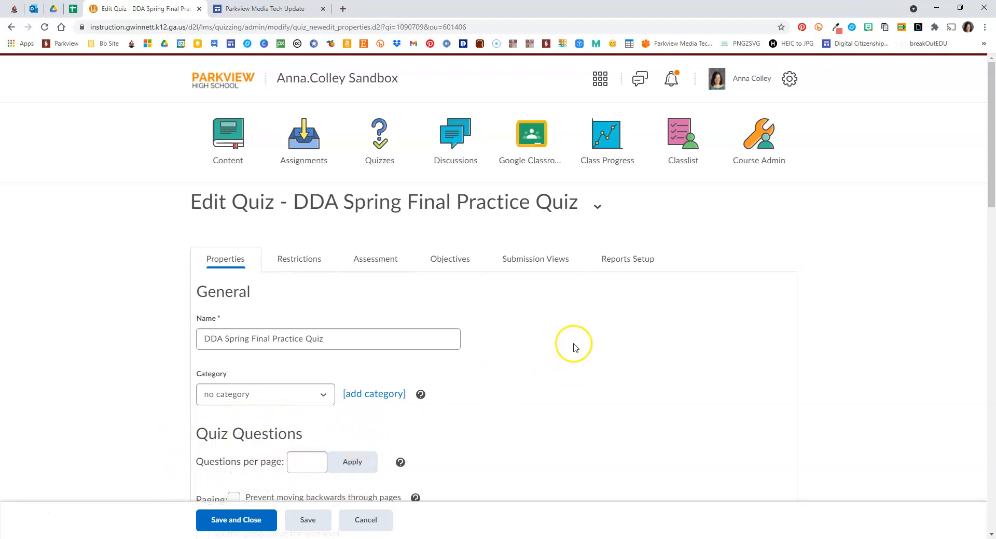
scroll(576, 331, "down", 7)
scroll(580, 328, "down", 2)
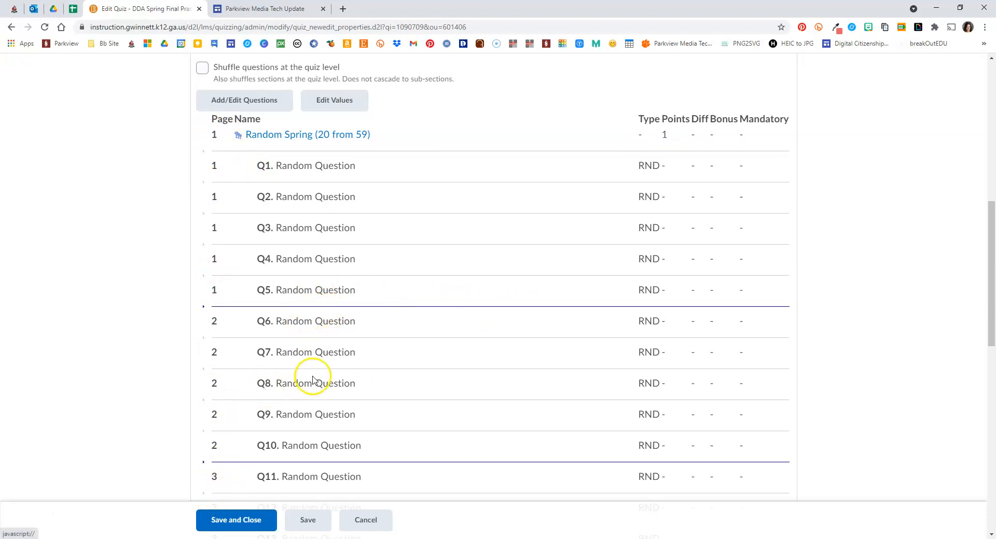
scroll(318, 374, "down", 5)
scroll(320, 373, "down", 3)
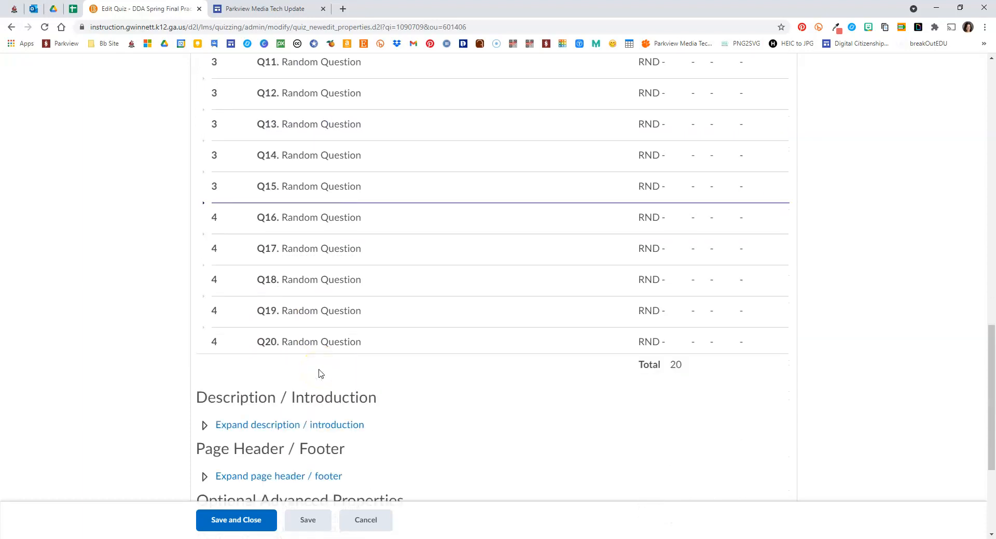
scroll(320, 373, "up", 12)
left_click(304, 205)
left_click(353, 203)
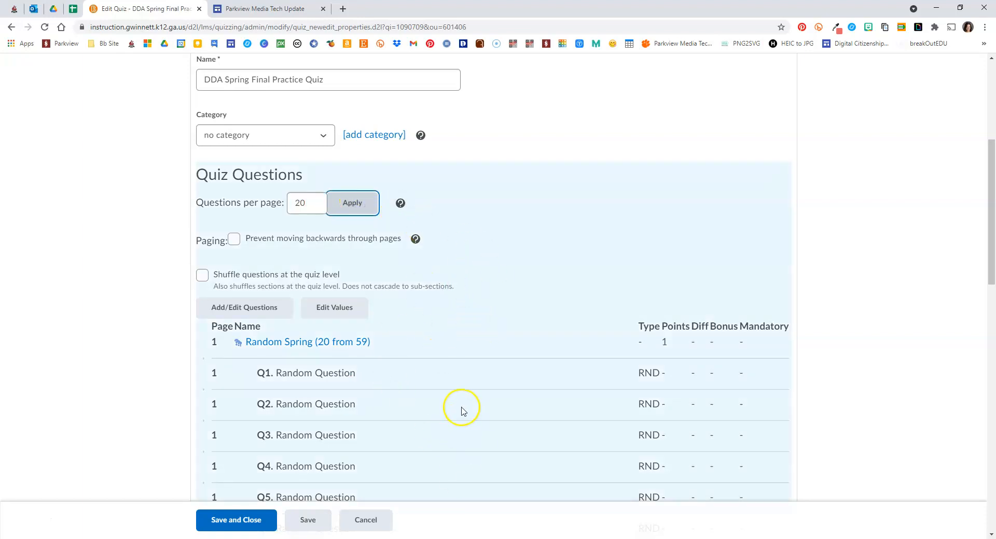
Check that all the quiz questions are on page 1, then save and close the quiz
scroll(454, 384, "down", 6)
scroll(454, 383, "down", 2)
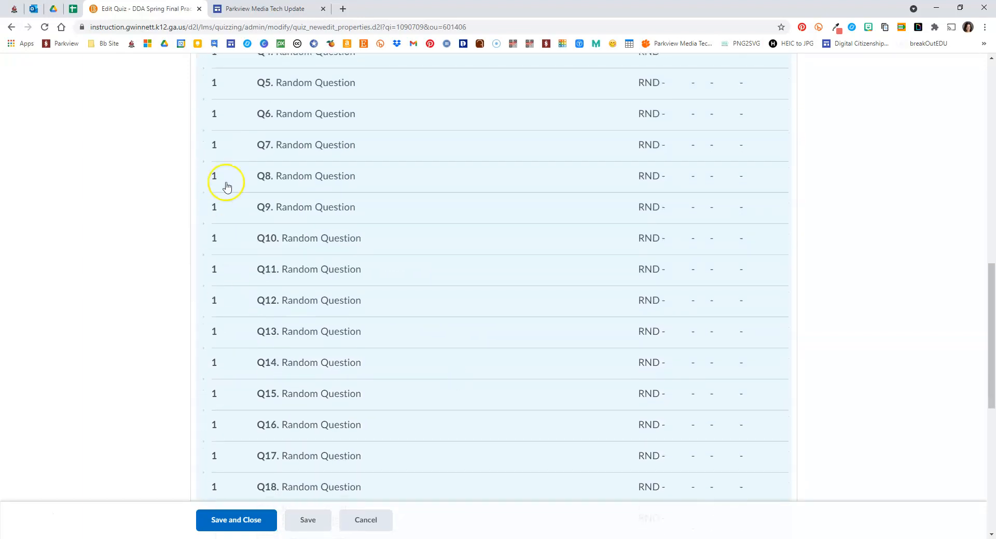
scroll(352, 290, "down", 3)
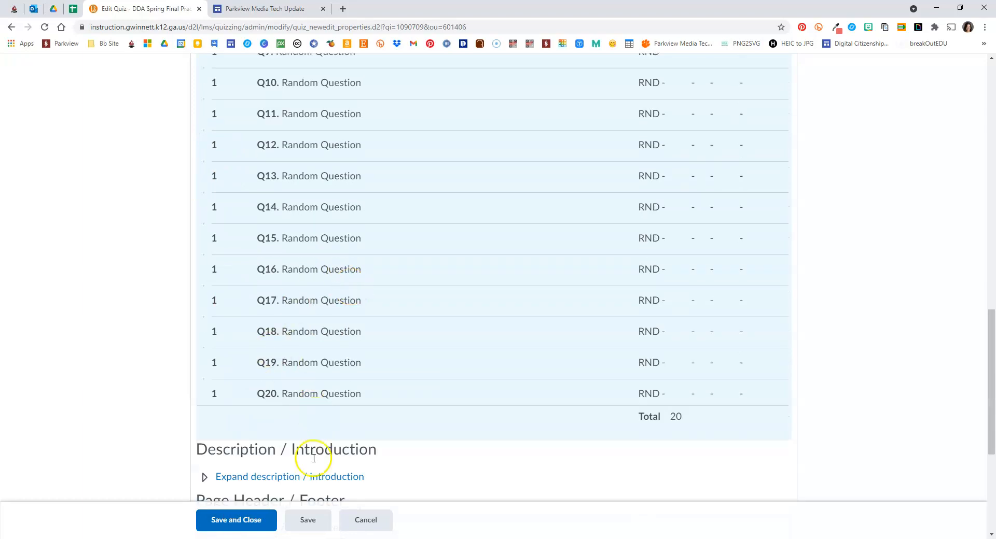
left_click(212, 525)
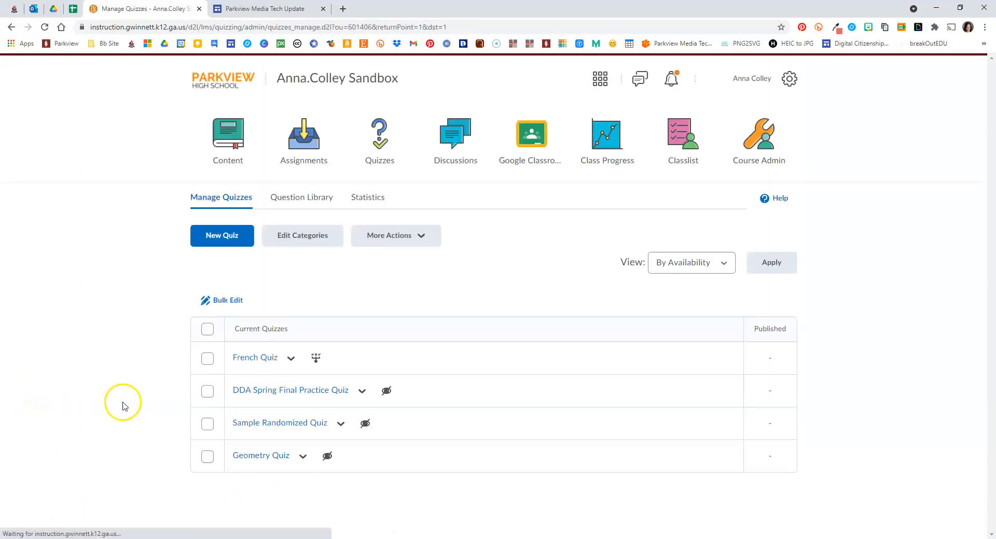
Preview the DDA Spring Final Practice Quiz and start the preview attempt
left_click(361, 392)
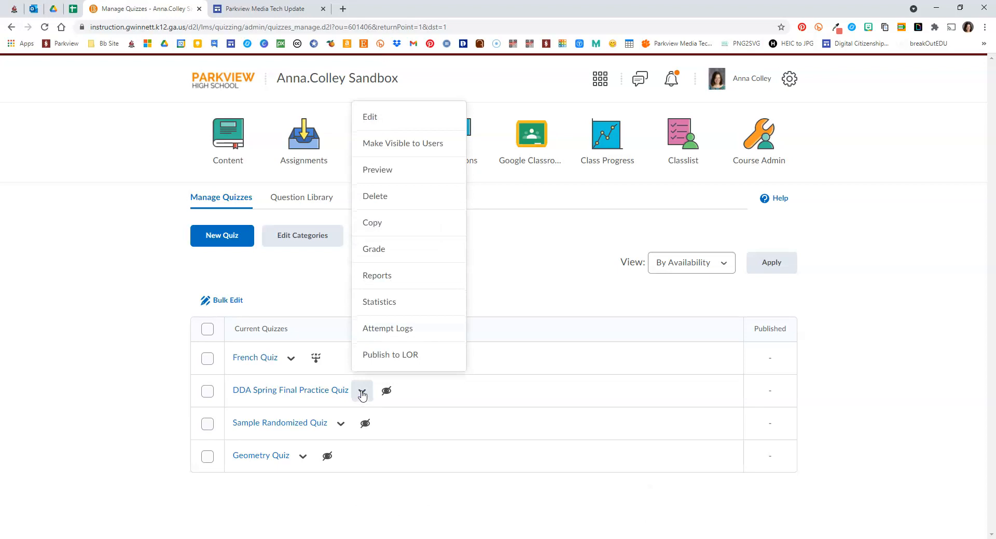
left_click(376, 172)
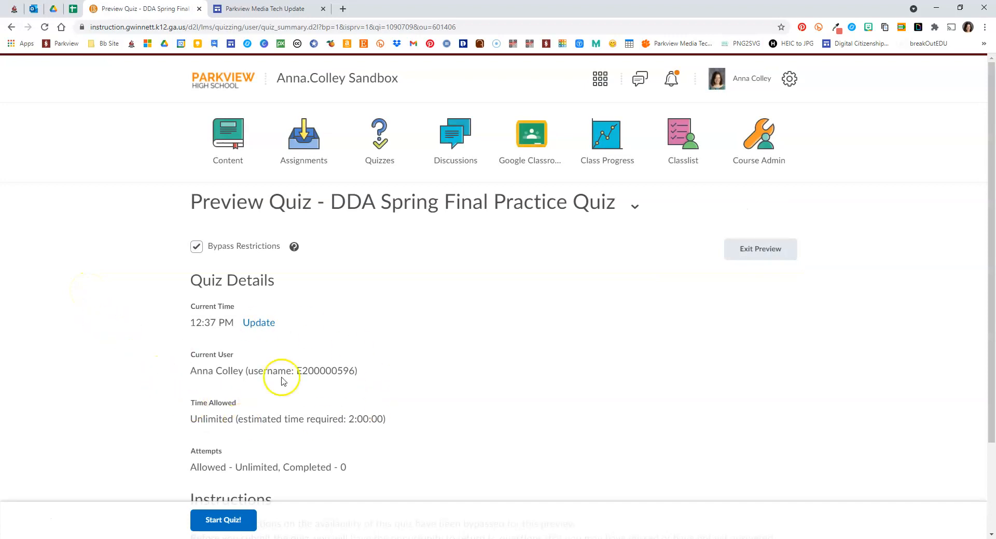
left_click(211, 525)
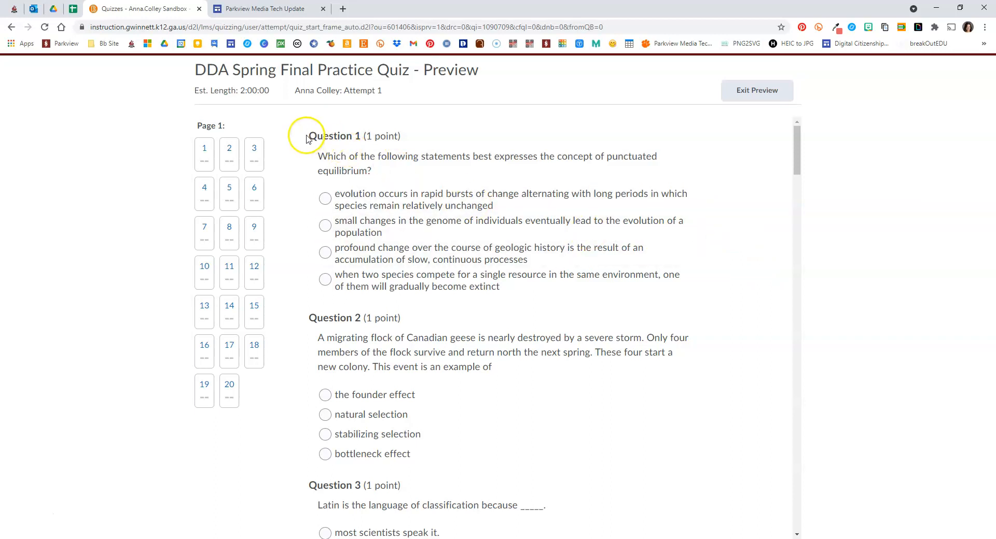
left_click_drag(311, 134, 521, 403)
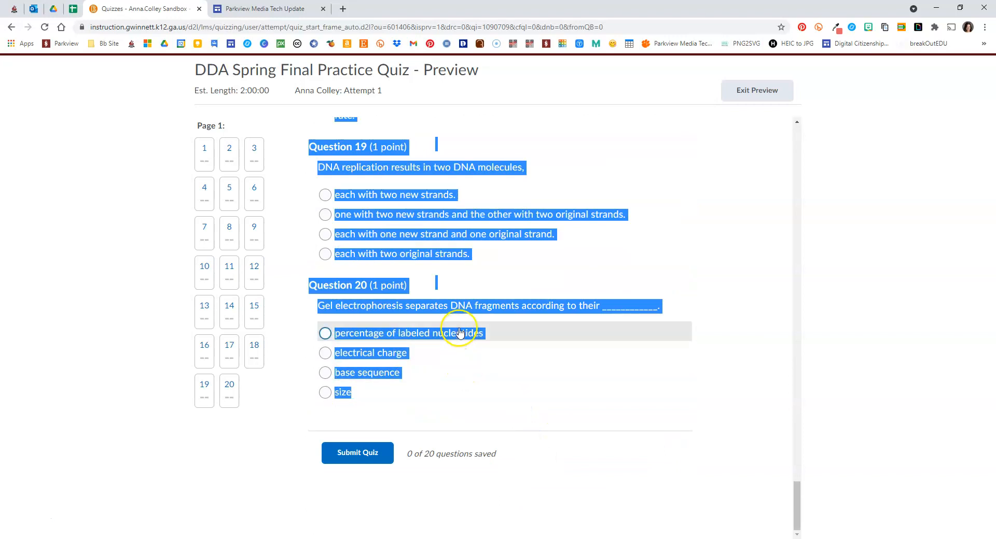
right_click(460, 307)
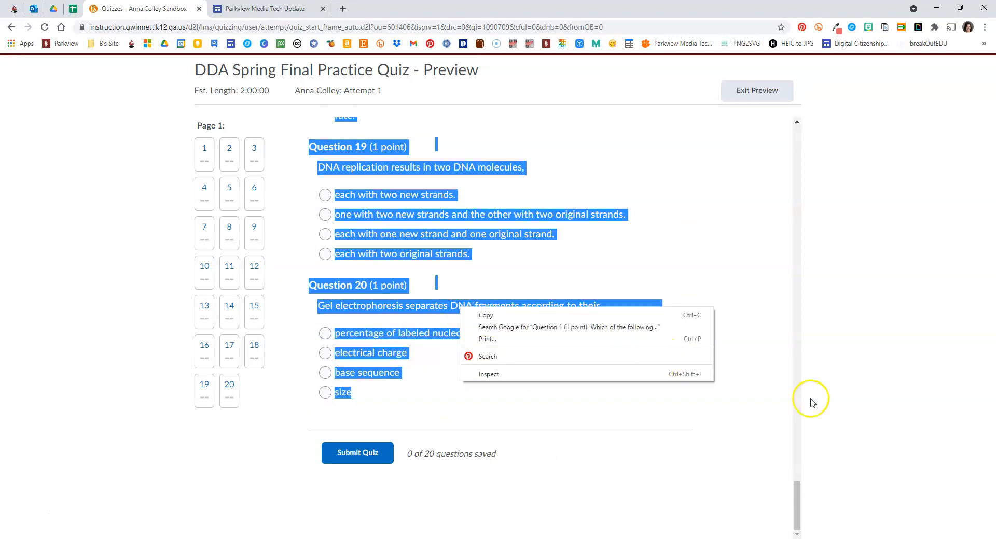
left_click(798, 504)
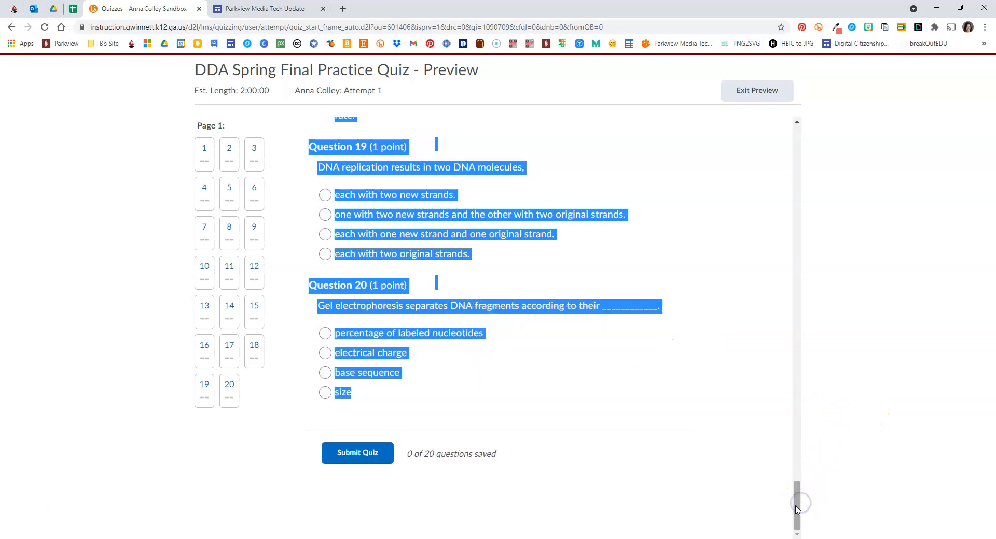
left_click_drag(797, 508, 788, 121)
left_click(754, 210)
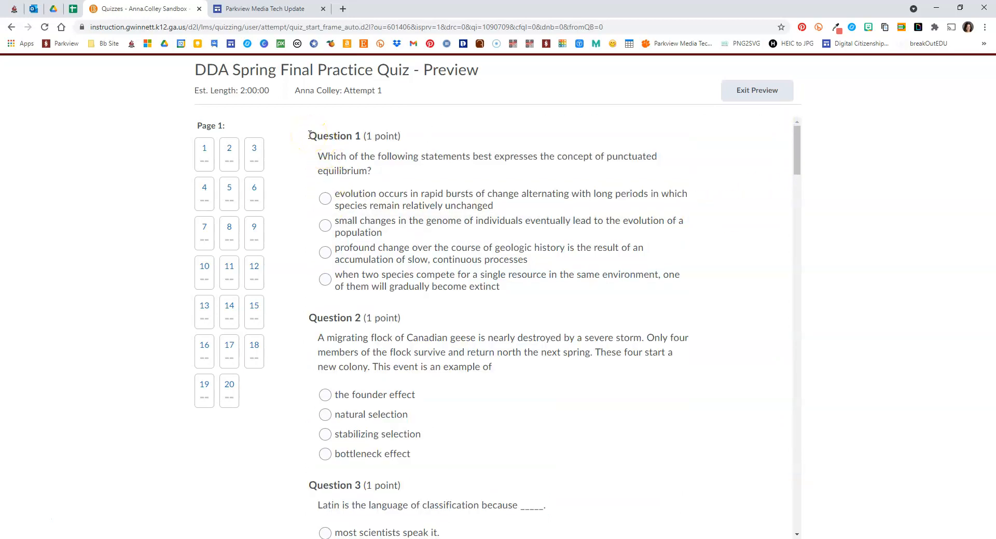
Copy Questions 1 through 9 from the quiz preview and paste them into the blank Word document
left_click_drag(312, 142, 418, 407)
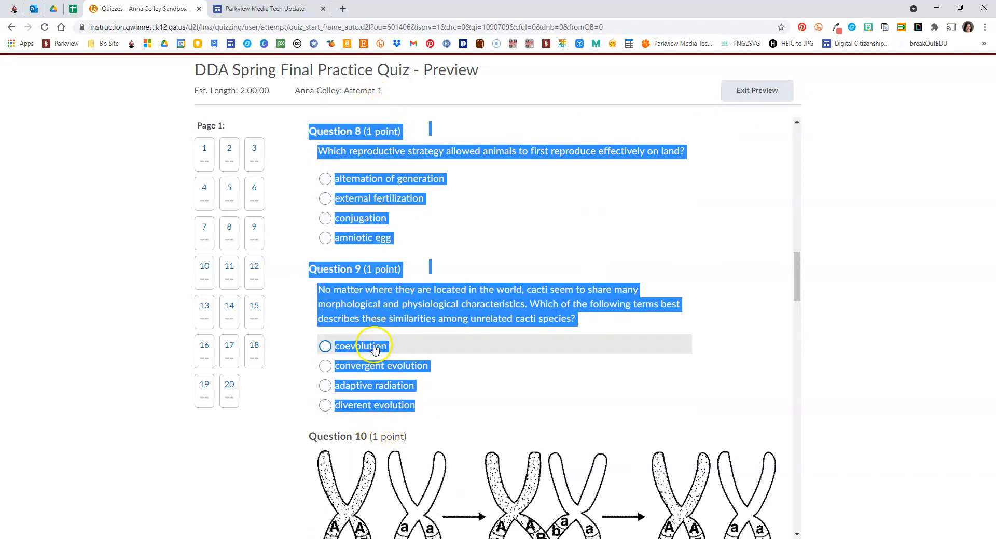
right_click(407, 305)
left_click(427, 314)
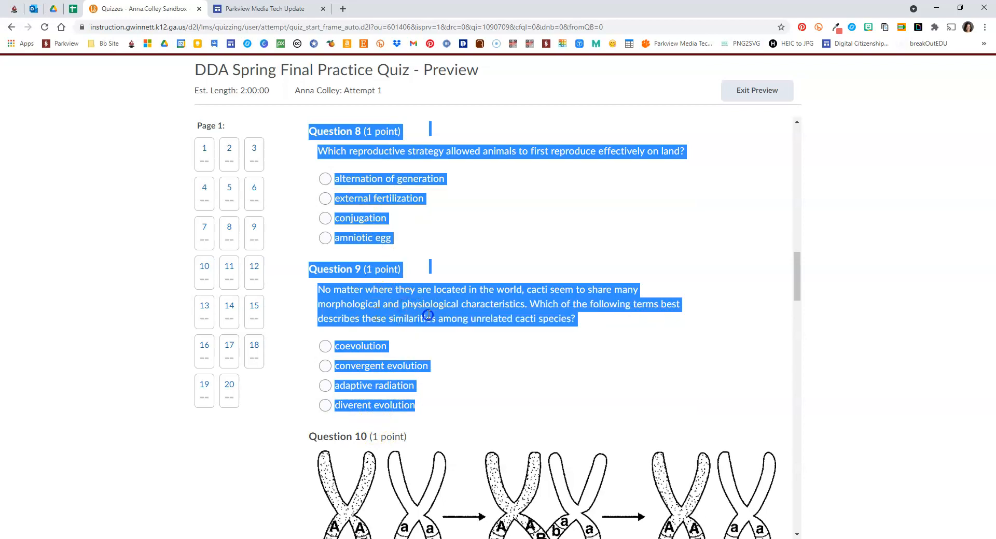
key("alt+Tab")
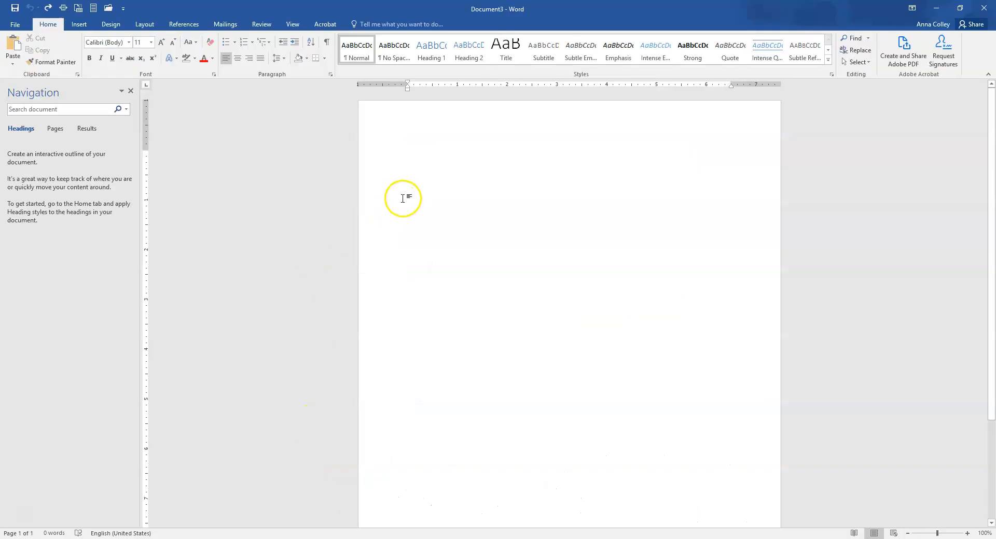
right_click(421, 179)
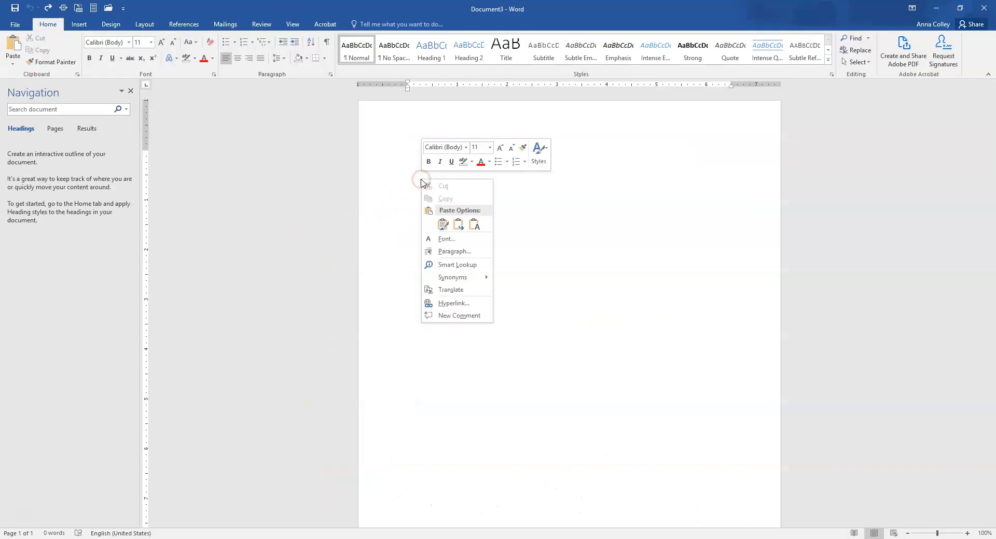
left_click(13, 46)
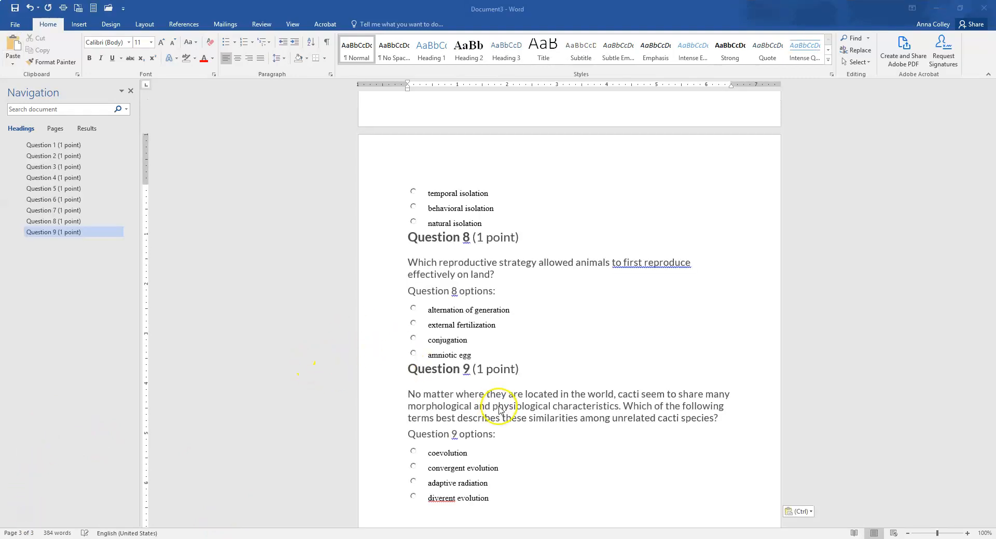
Review the pasted questions and answer options through the end of Question 9
scroll(500, 408, "down", 2)
scroll(500, 408, "down", 4)
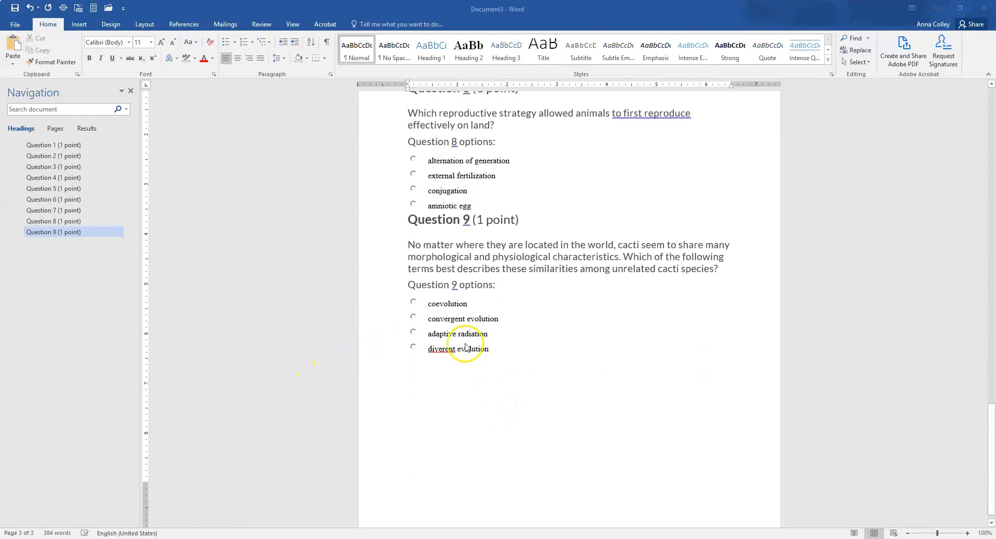
scroll(461, 326, "up", 10)
scroll(469, 330, "up", 14)
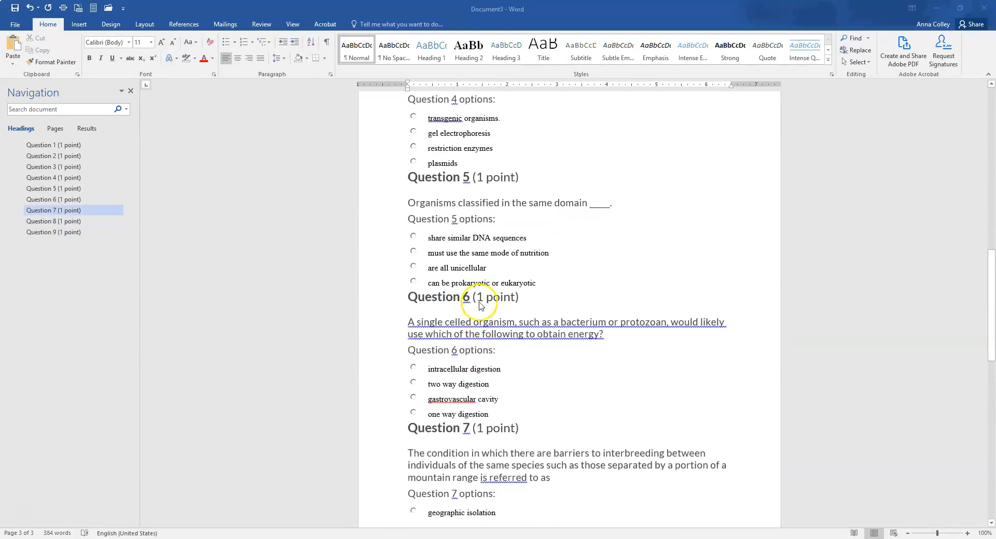
scroll(519, 362, "down", 6)
scroll(518, 362, "down", 18)
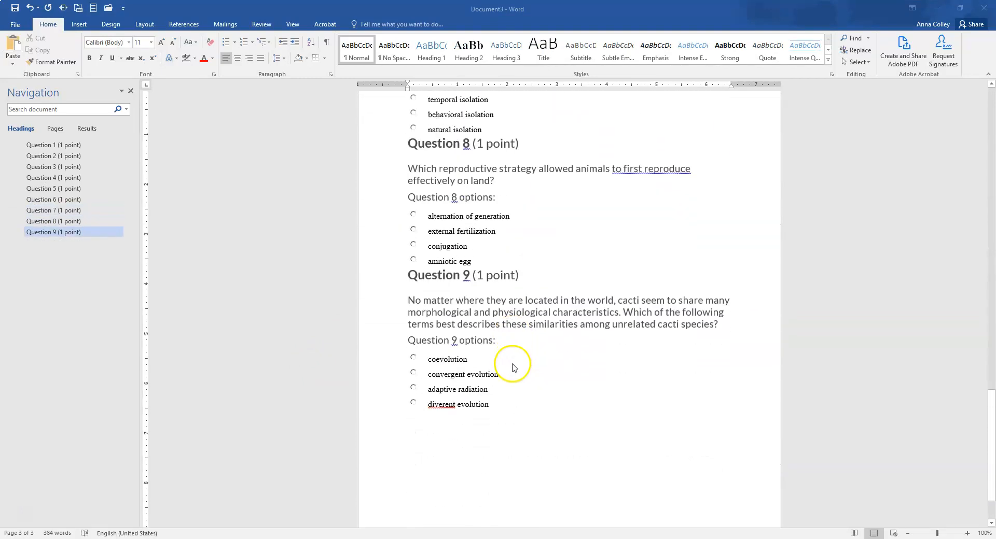
left_click(446, 389)
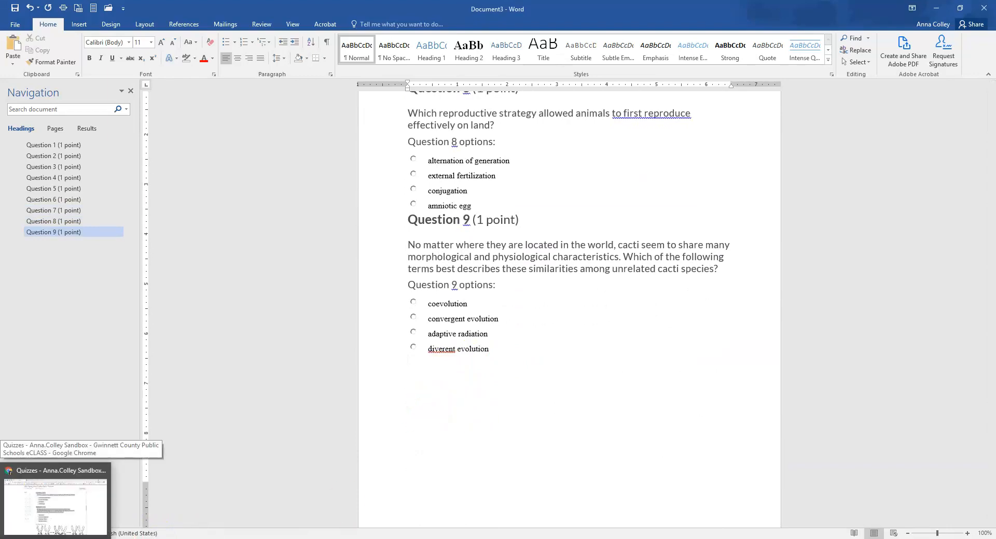
Copy the Question 10 heading from the quiz preview in Chrome and paste it below Question 9 in the Word document
left_click(56, 537)
scroll(649, 383, "down", 4)
scroll(651, 383, "down", 1)
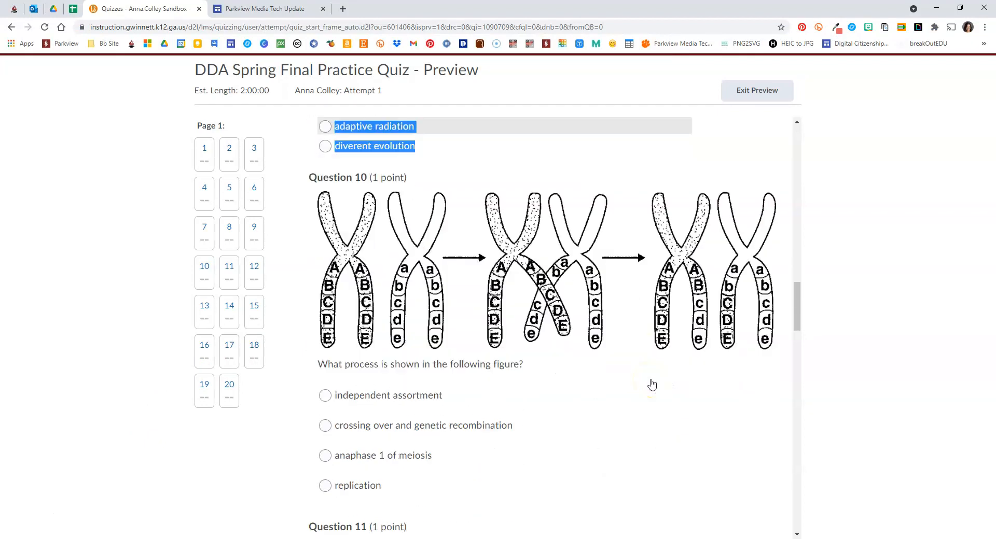
left_click(309, 178)
left_click_drag(309, 177, 410, 178)
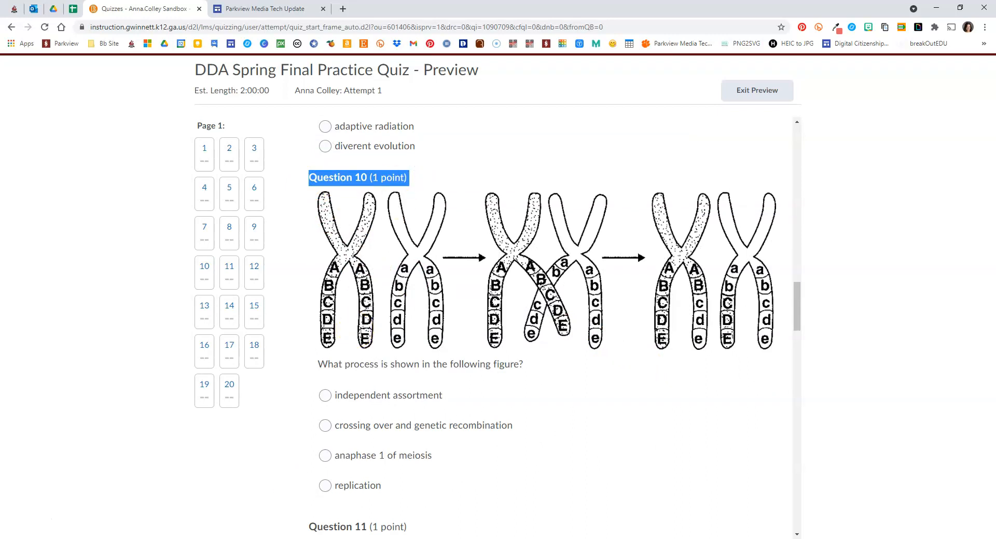
left_click(275, 537)
key("ctrl+v")
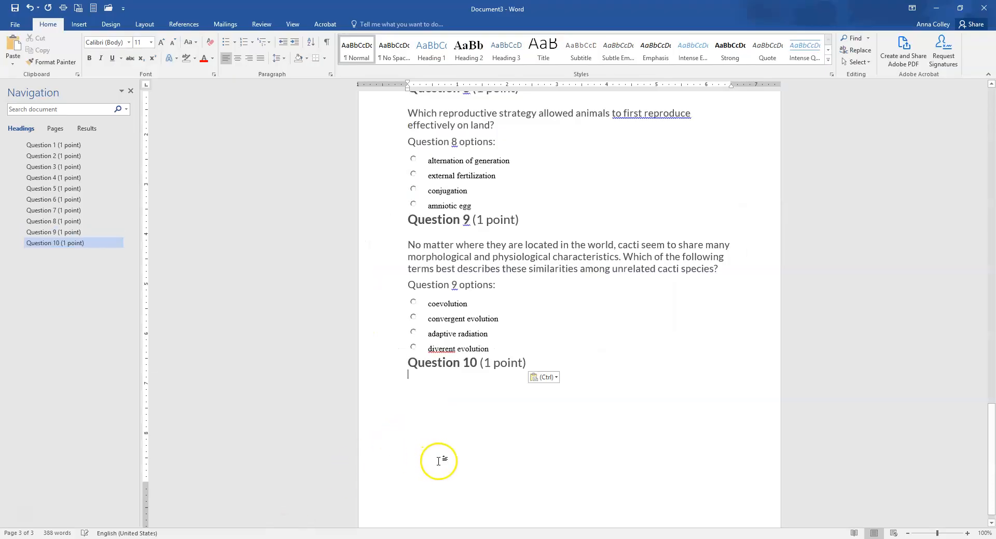
Copy the chromosome image of Question 10 from the quiz preview and paste it under the Question 10 heading in Word
key("alt+Tab")
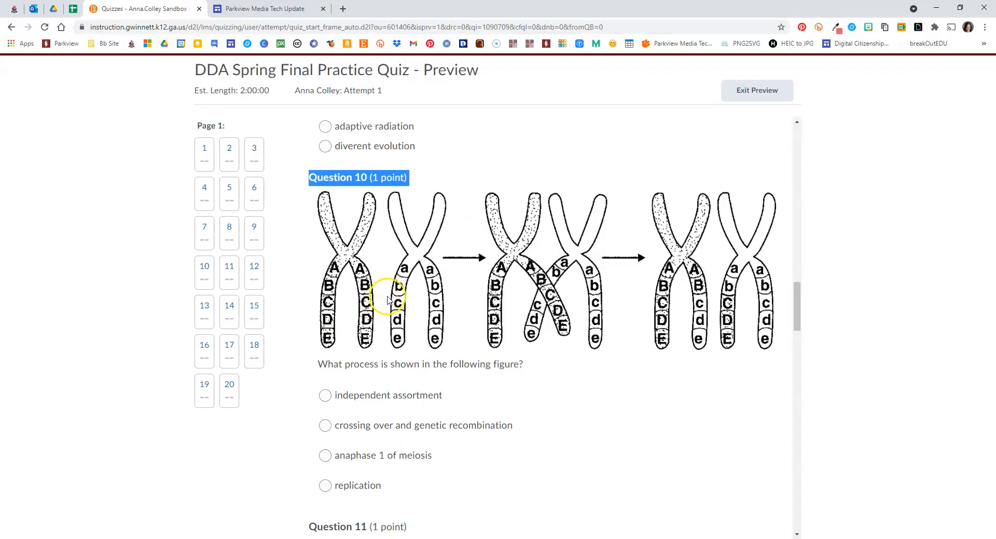
right_click(460, 266)
left_click(428, 267)
right_click(426, 265)
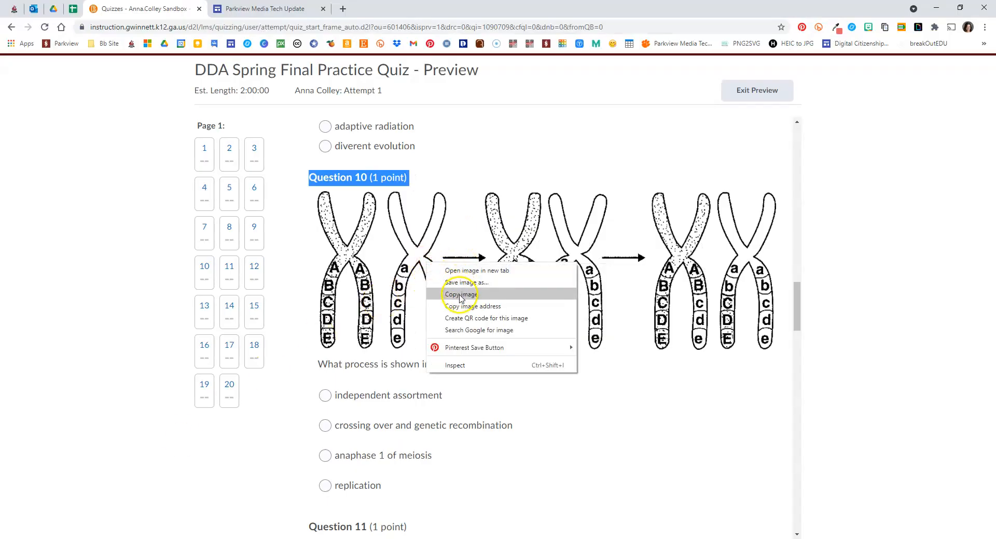
right_click(502, 236)
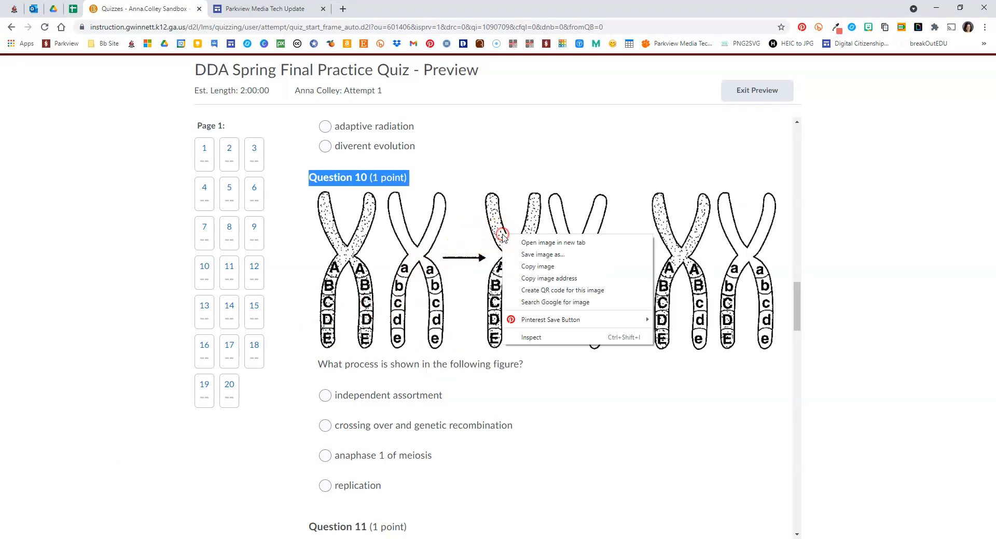
left_click(548, 269)
key("alt+Tab")
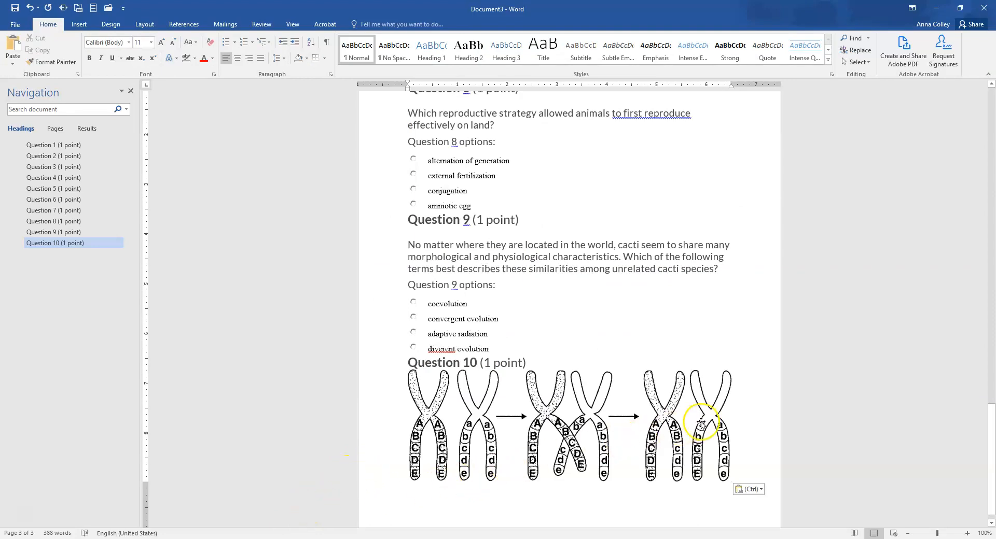
scroll(757, 429, "down", 3)
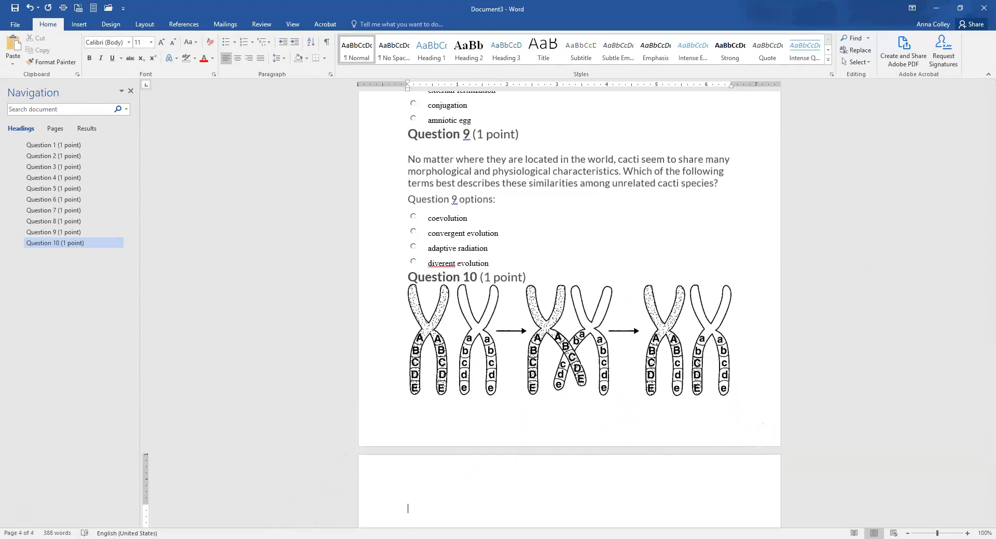
Copy Question 10's question text and four answer options from the quiz preview and paste them below the image in Word
key("alt+Tab")
scroll(318, 282, "down", 2)
left_click_drag(320, 260, 393, 389)
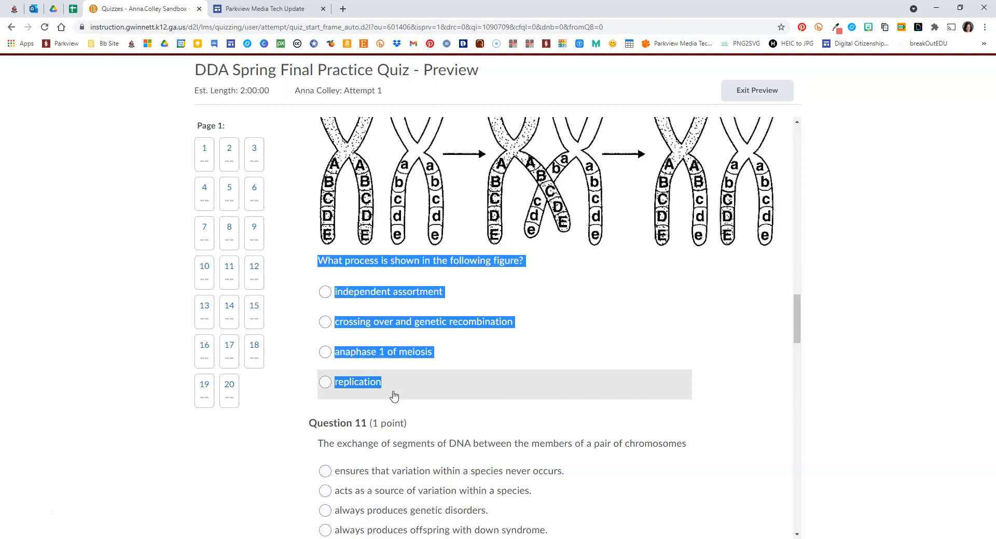
key("alt+Tab")
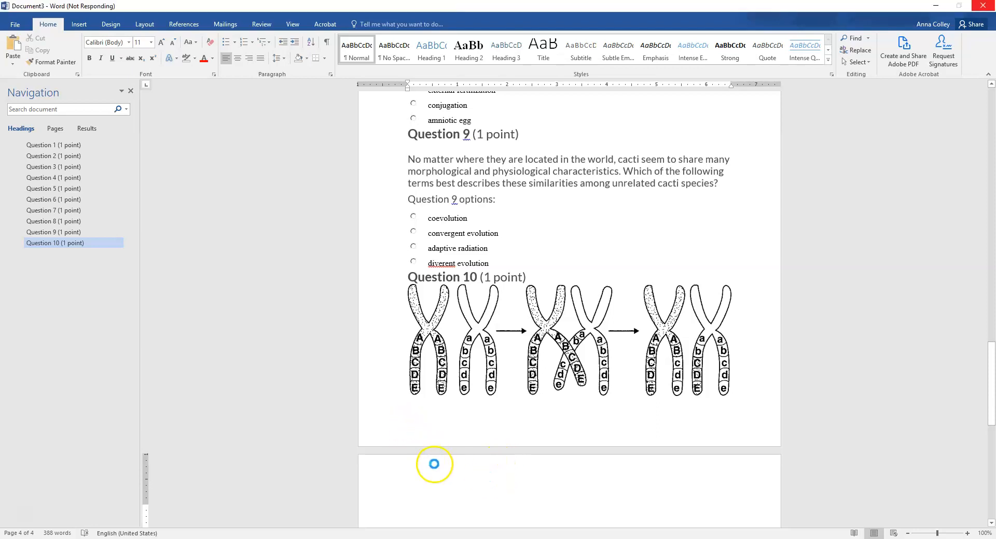
scroll(436, 453, "down", 2)
scroll(436, 453, "down", 5)
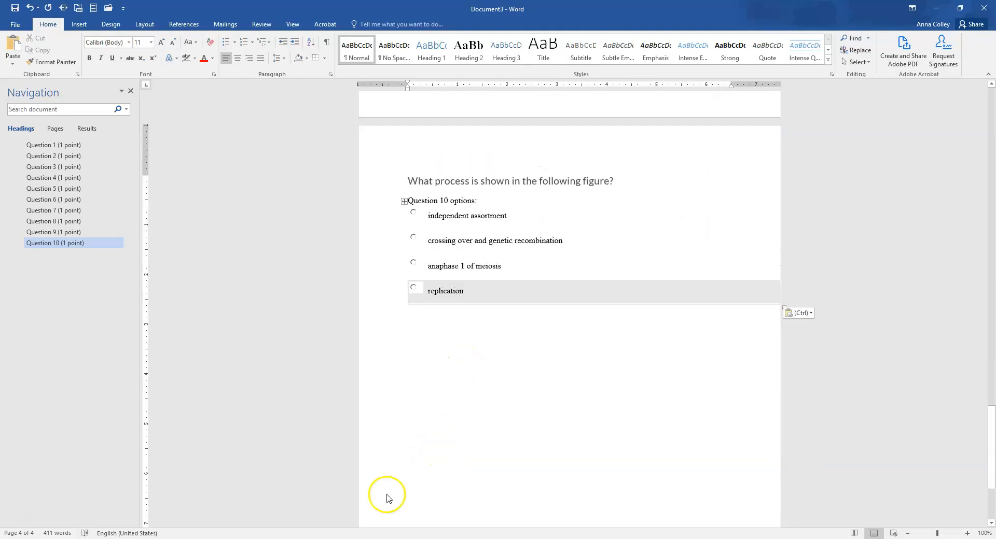
Copy Questions 11 through 14 with their answer options from the quiz preview in Chrome and paste them below Question 10 in Word
key("alt+Tab")
scroll(419, 374, "down", 4)
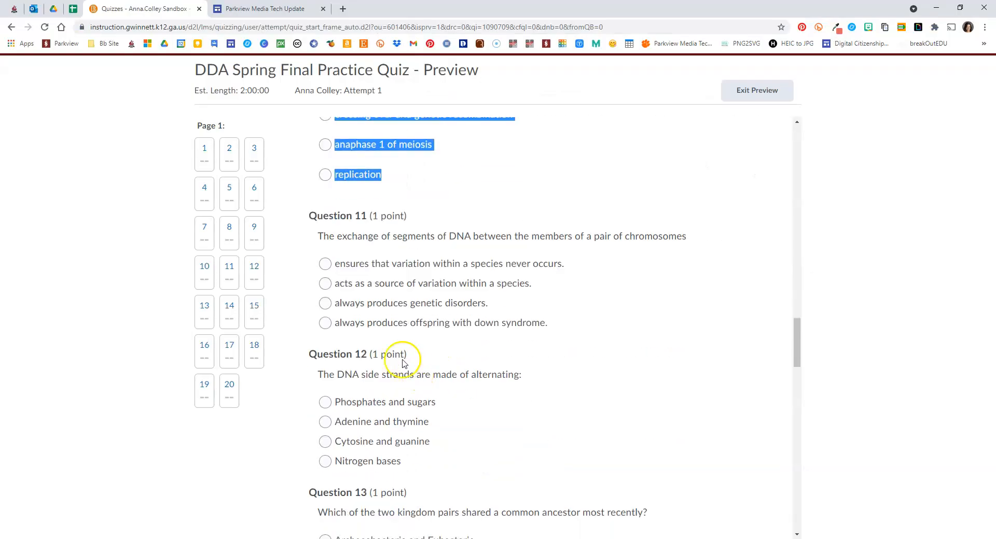
left_click_drag(310, 216, 381, 166)
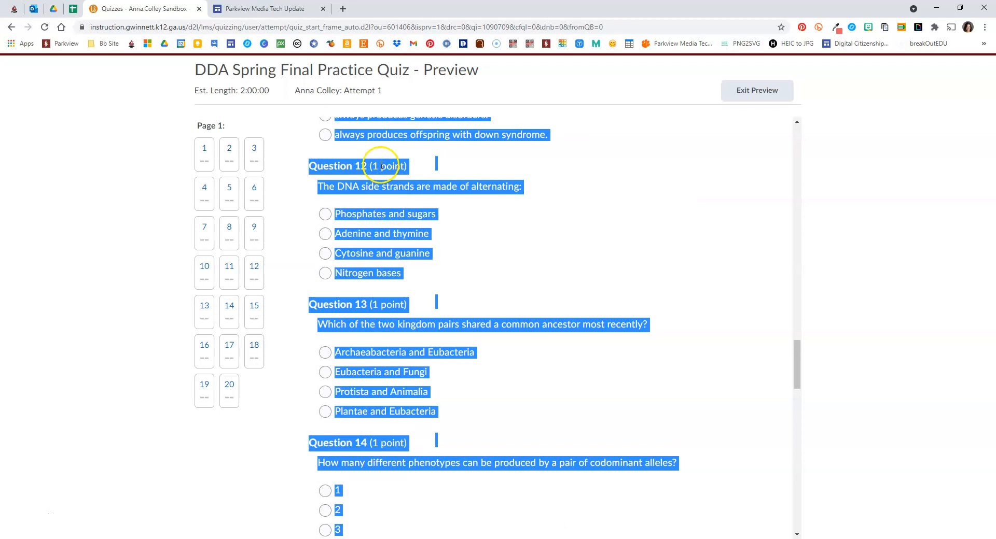
right_click(381, 166)
left_click(399, 175)
key("alt+Tab")
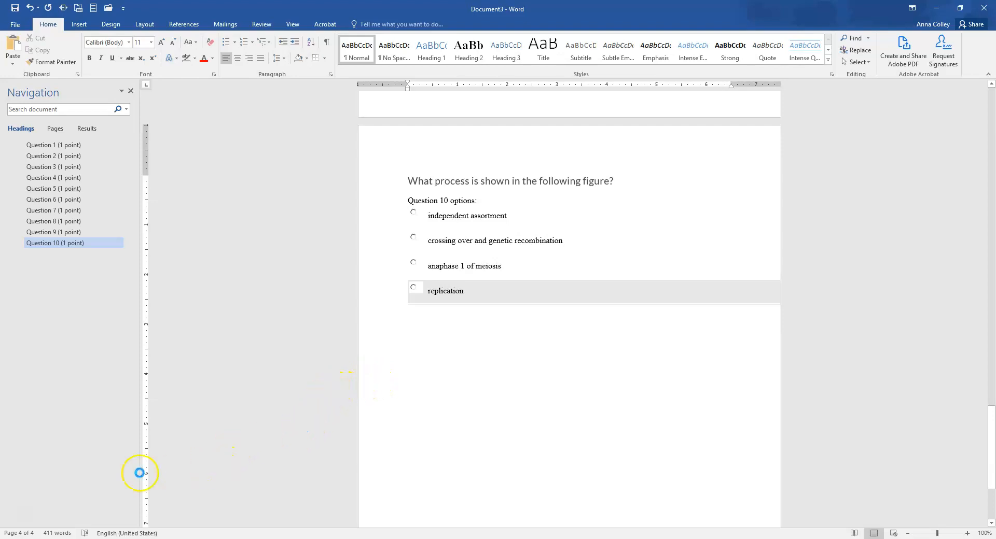
left_click(29, 520)
left_click(416, 448)
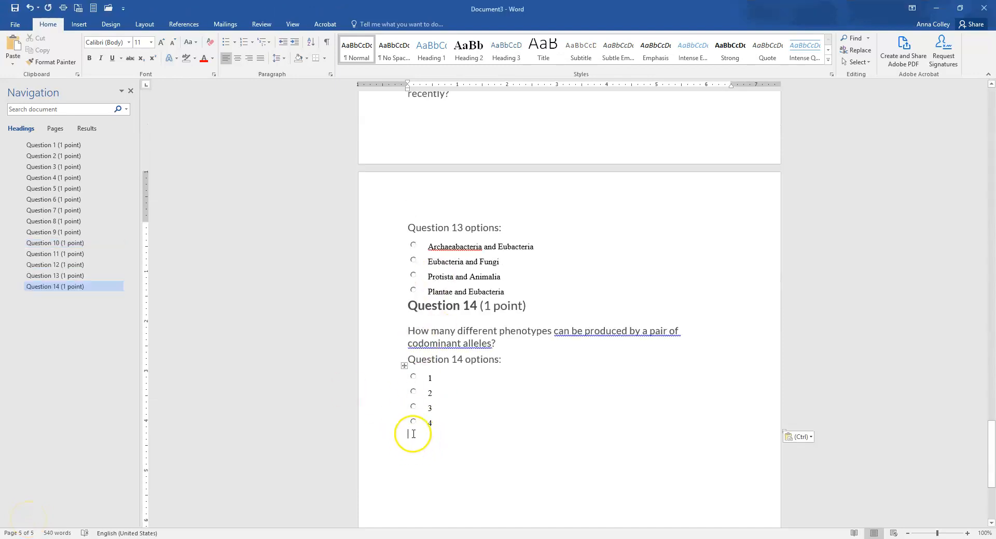
Copy the Question 15 heading from the quiz preview in Chrome and paste it below Question 14 in the Word document
key("alt+Tab")
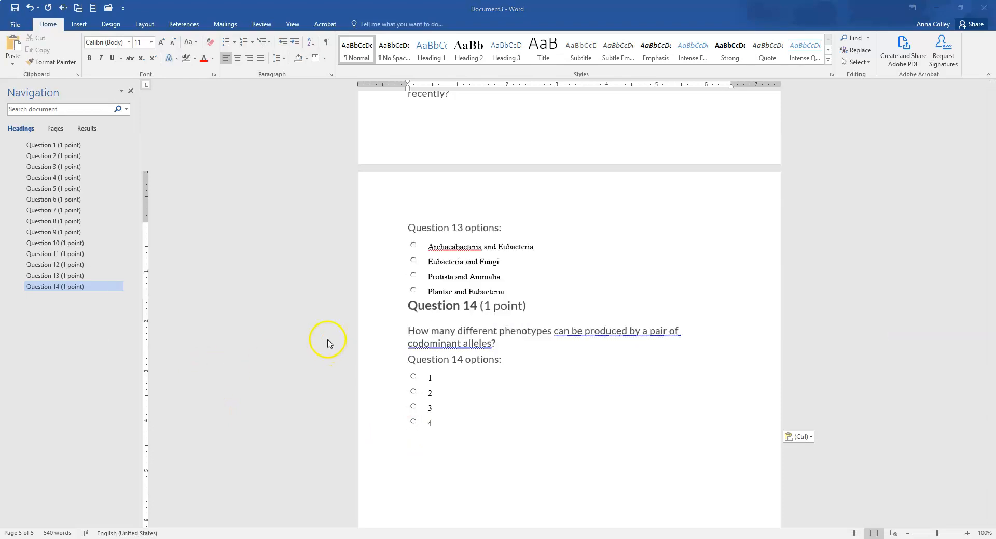
key("alt+Tab")
scroll(456, 356, "down", 7)
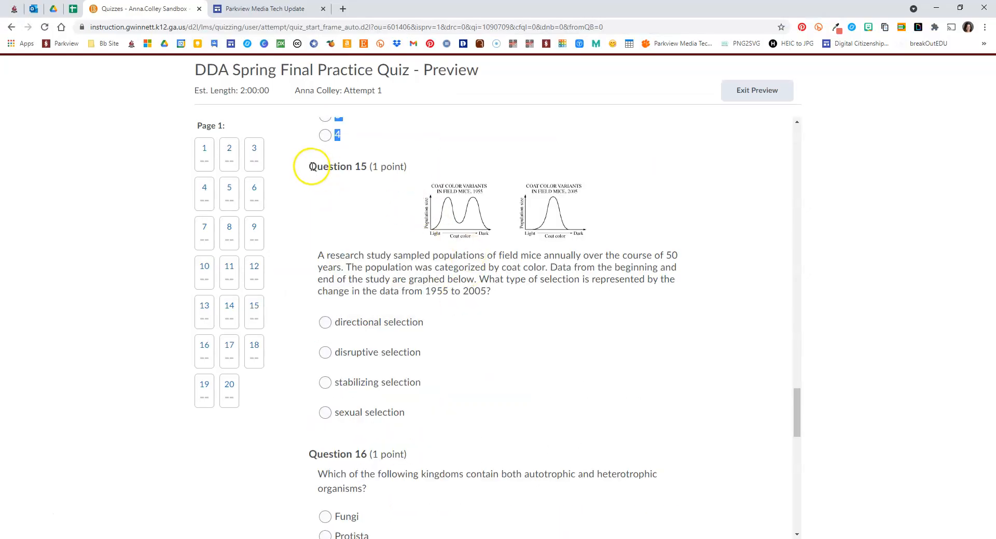
left_click_drag(309, 166, 387, 163)
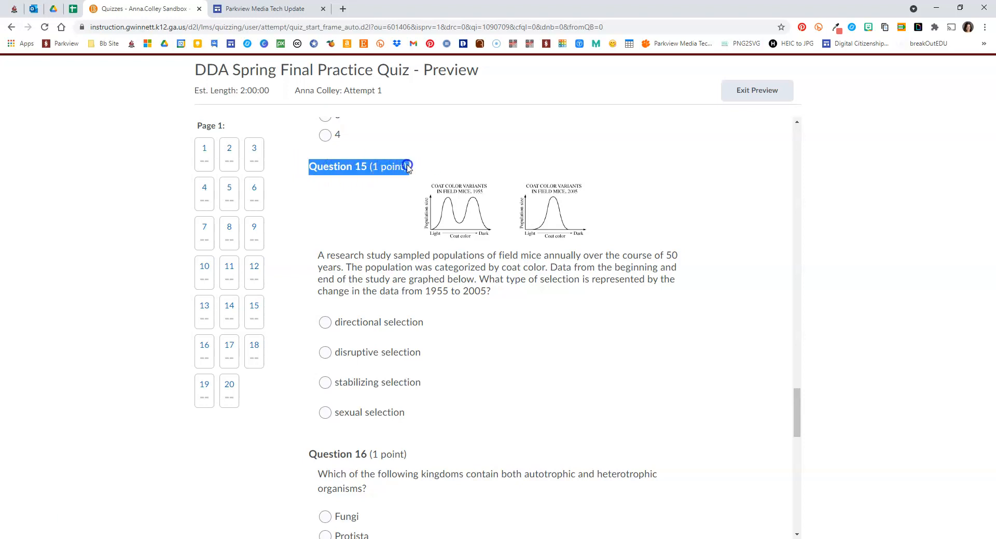
key("alt+Tab")
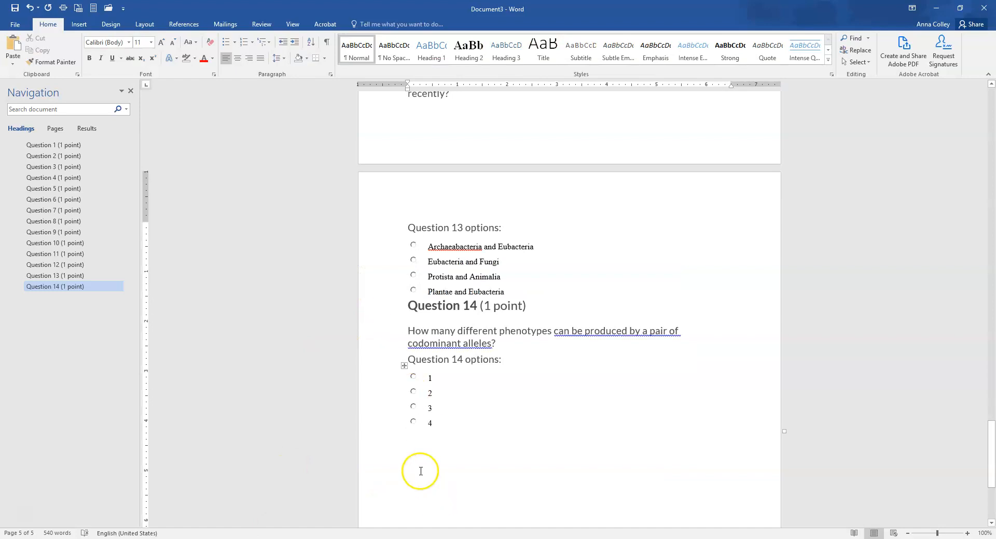
right_click(418, 457)
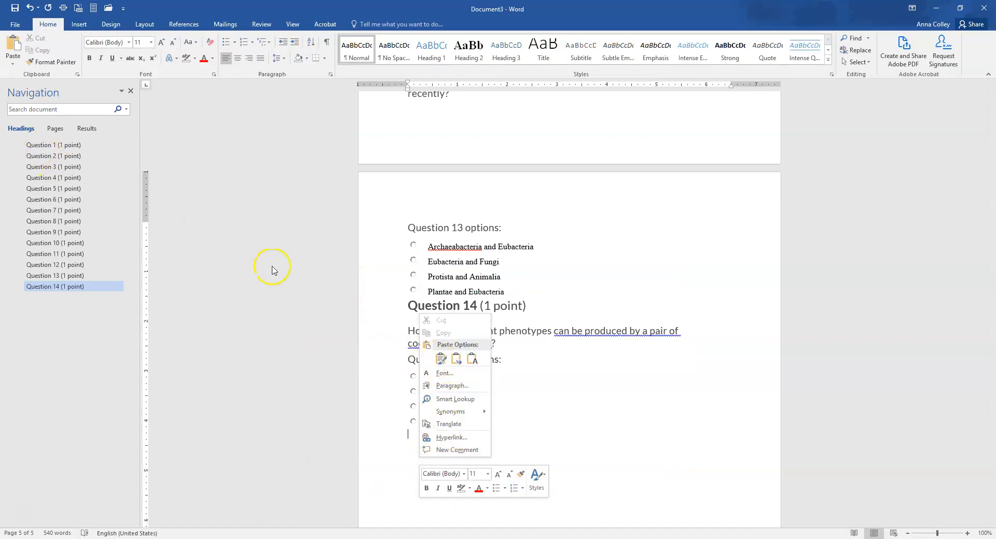
left_click(13, 49)
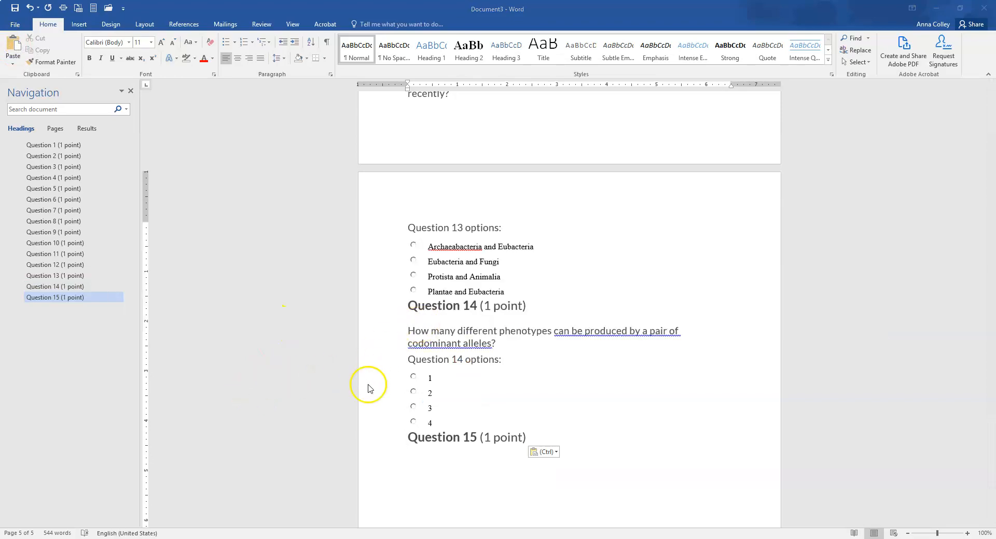
Copy Question 15's coat color graph image from the quiz preview, paste it under the Question 15 heading in Word, and start a new line after it
key("alt+Tab")
right_click(471, 217)
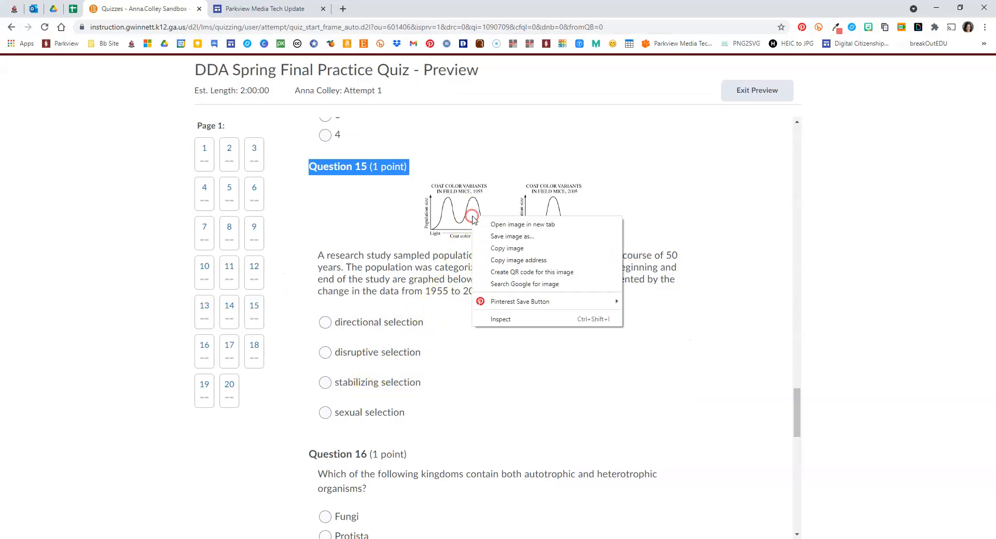
left_click(501, 248)
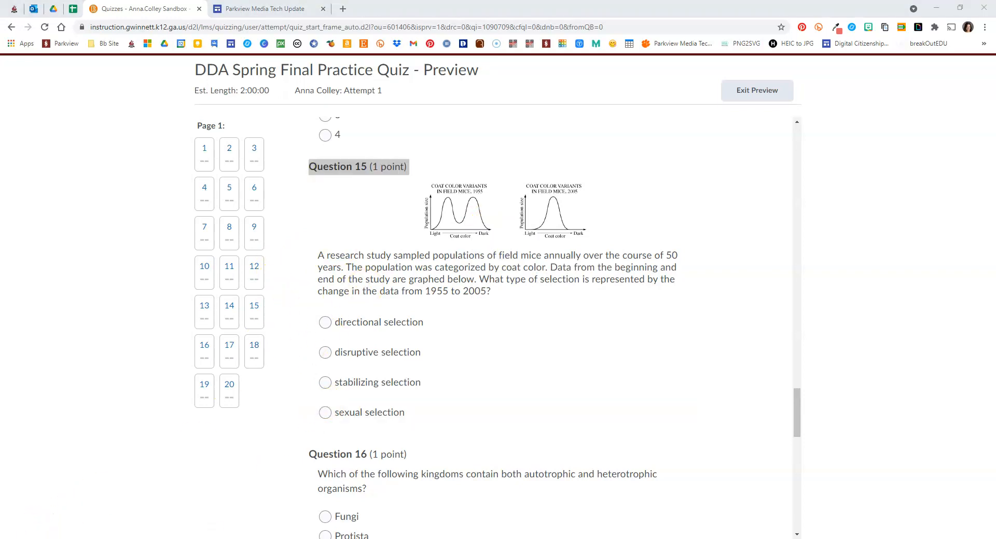
key("alt+Tab")
left_click(418, 457)
right_click(418, 458)
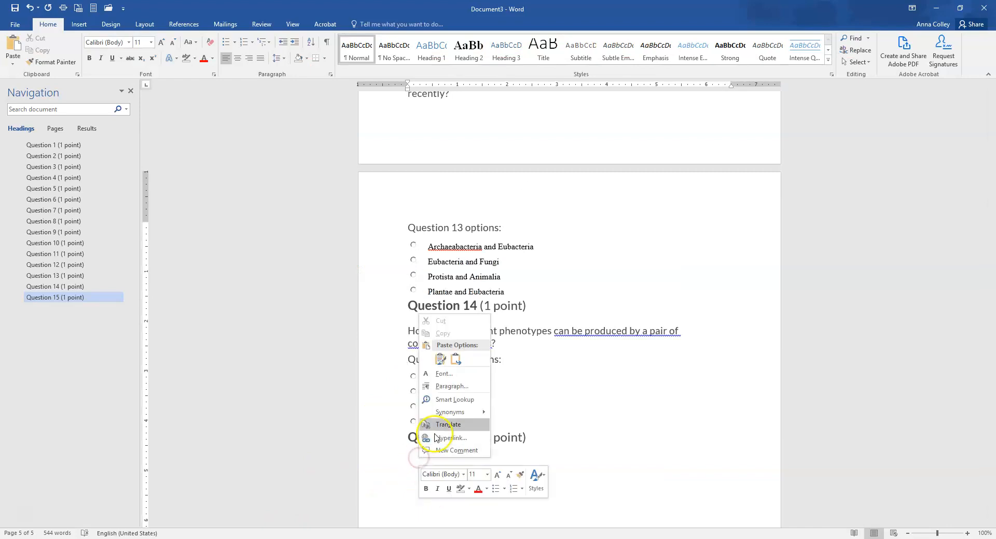
left_click(5, 49)
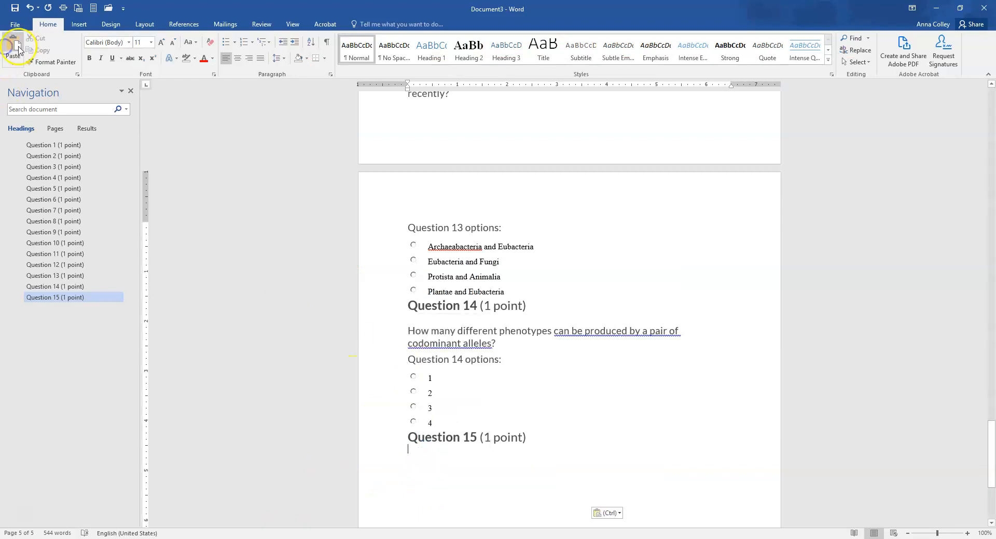
scroll(628, 445, "down", 3)
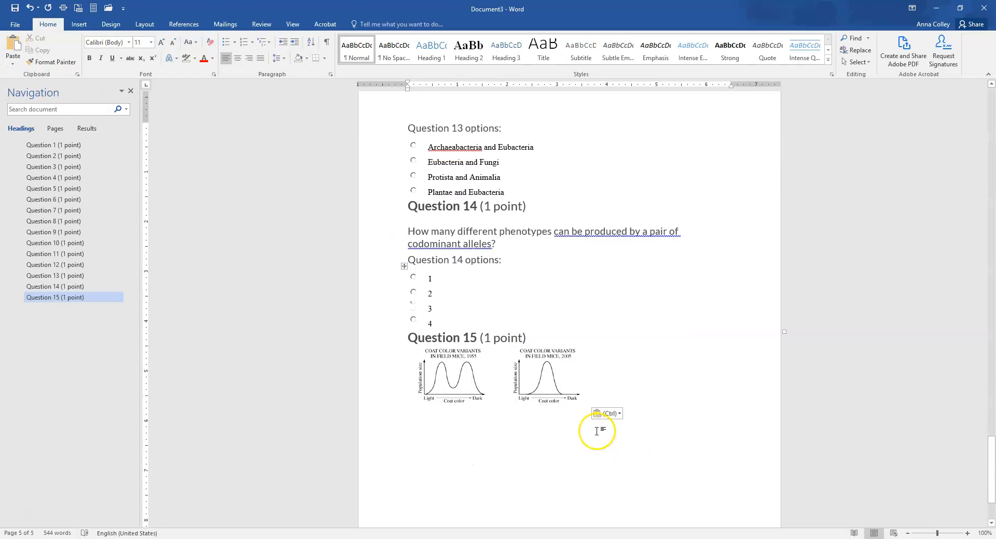
scroll(542, 356, "down", 2)
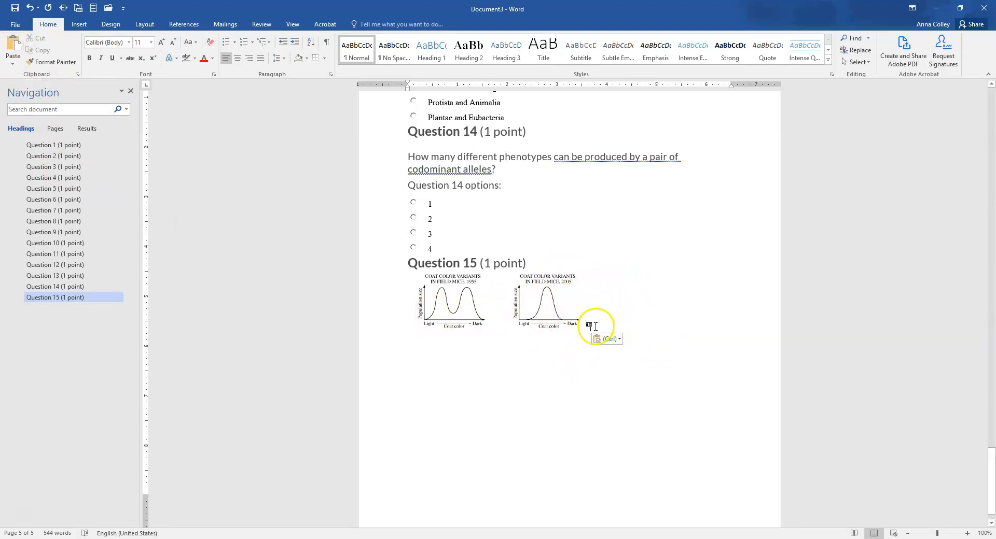
key("Return")
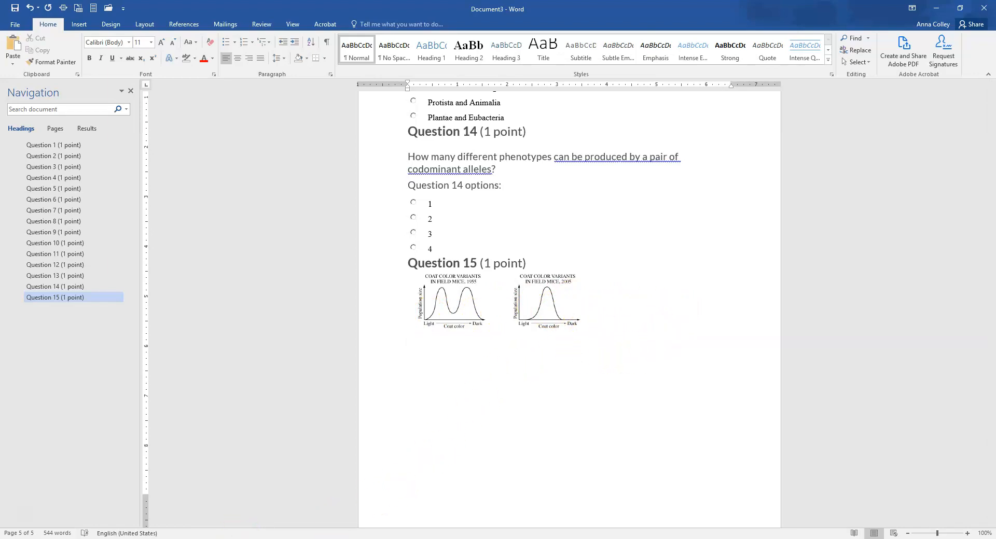
Copy everything from Question 15's question text through Question 20's last answer option in the quiz preview and paste it below the graph image in Word
key("alt+Tab")
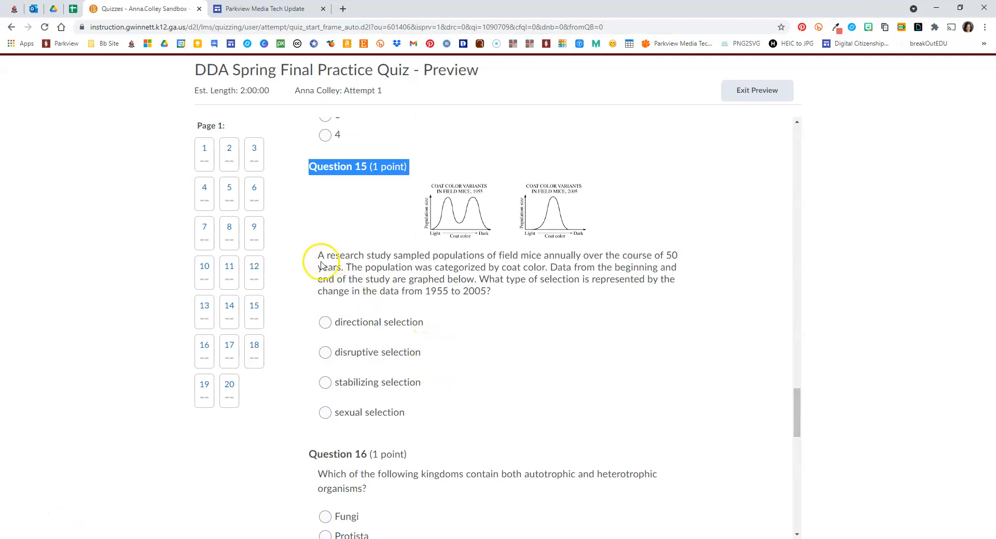
left_click_drag(318, 255, 428, 402)
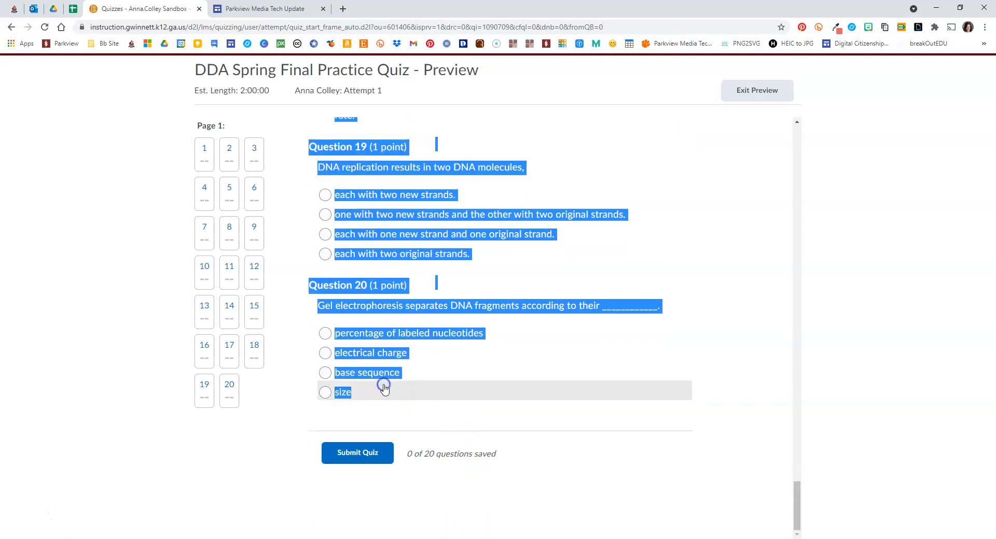
key("alt+Tab")
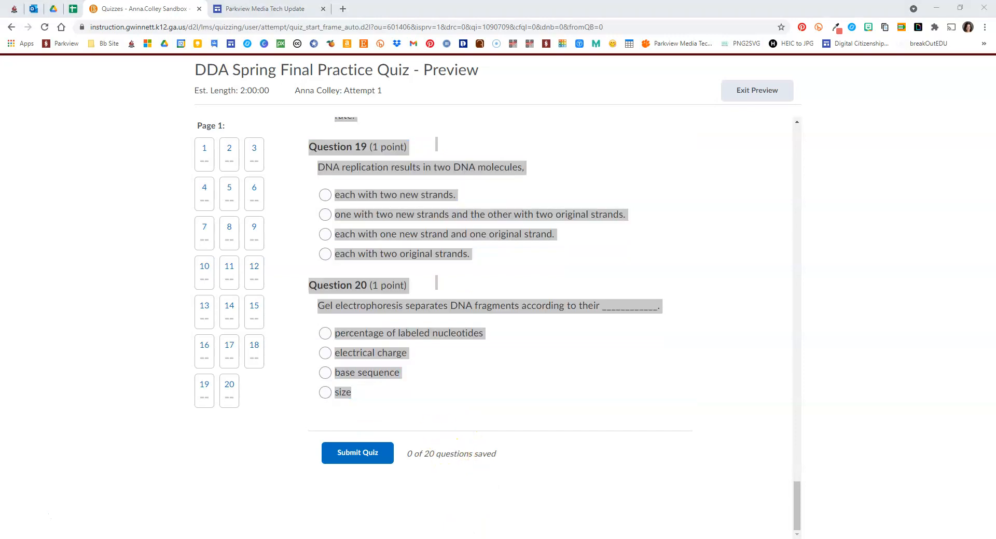
right_click(418, 371)
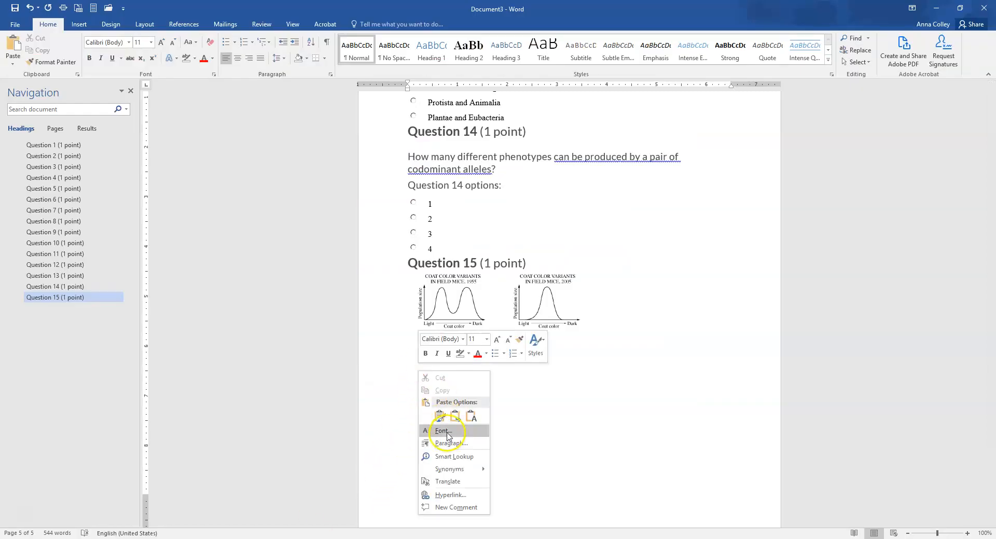
left_click(15, 46)
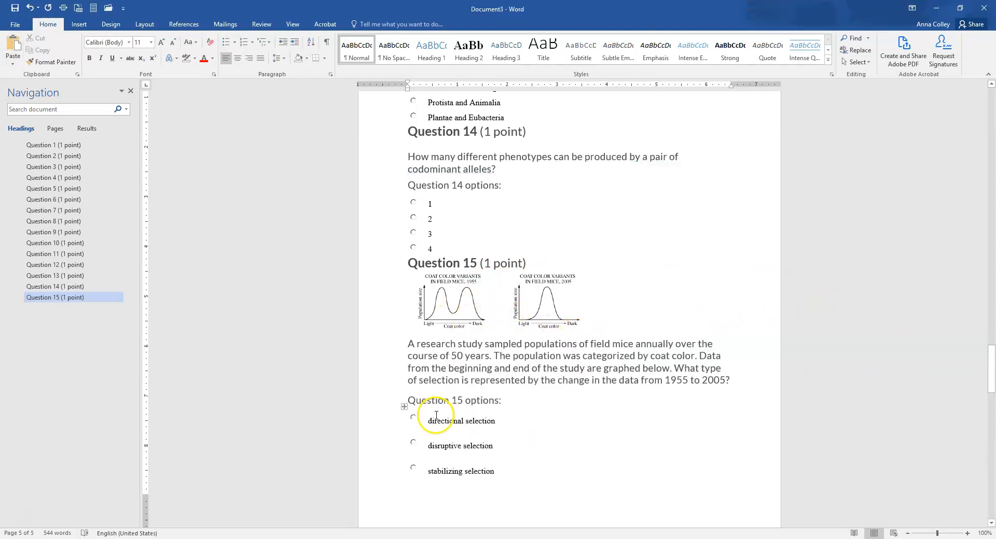
Review the pasted questions through Question 20 and return to Question 1 at the start of the document
scroll(569, 399, "down", 15)
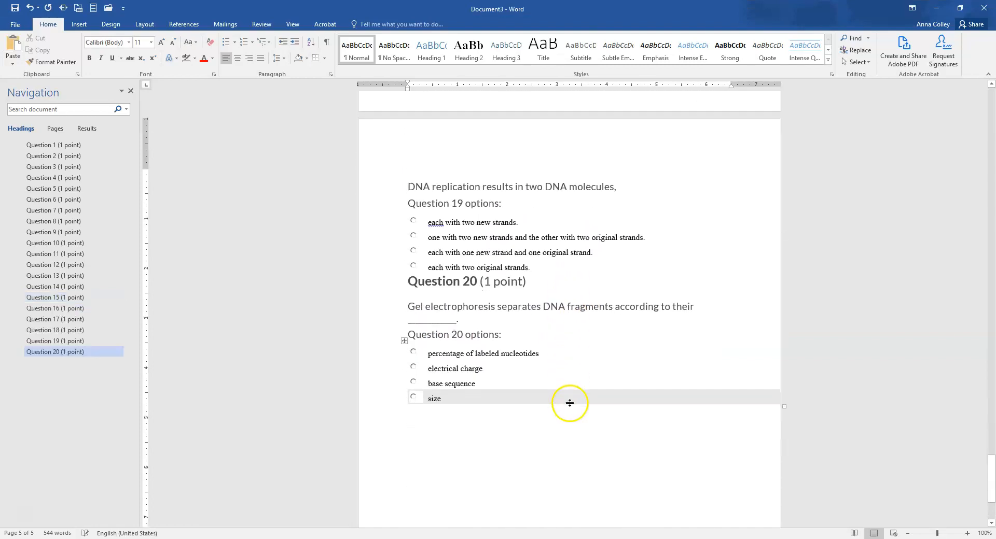
scroll(507, 425, "up", 15)
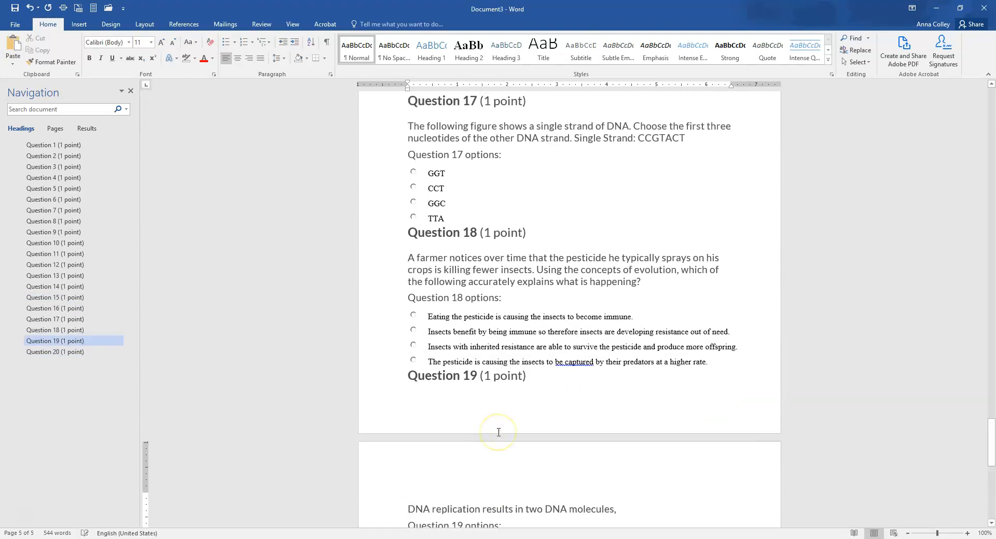
scroll(499, 432, "up", 7)
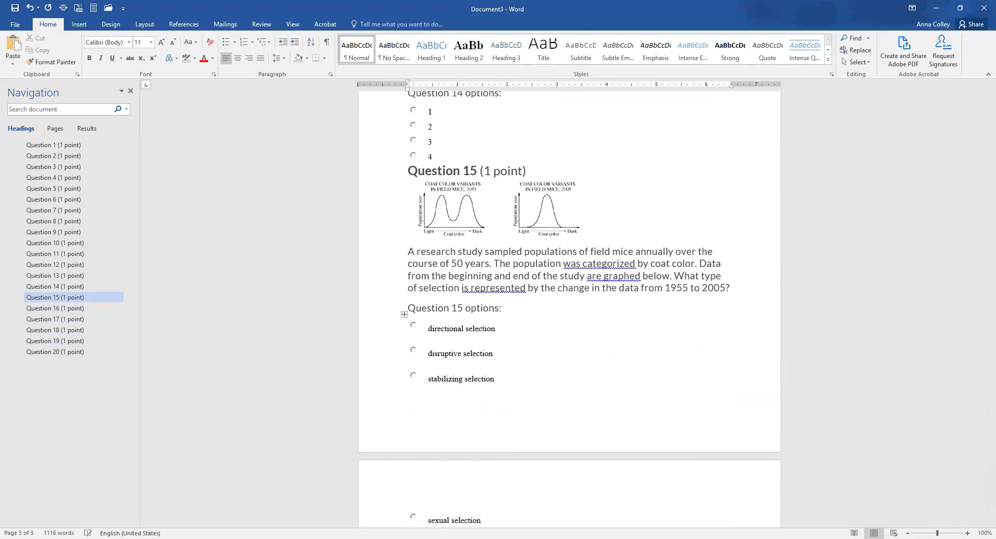
left_click_drag(991, 370, 944, 77)
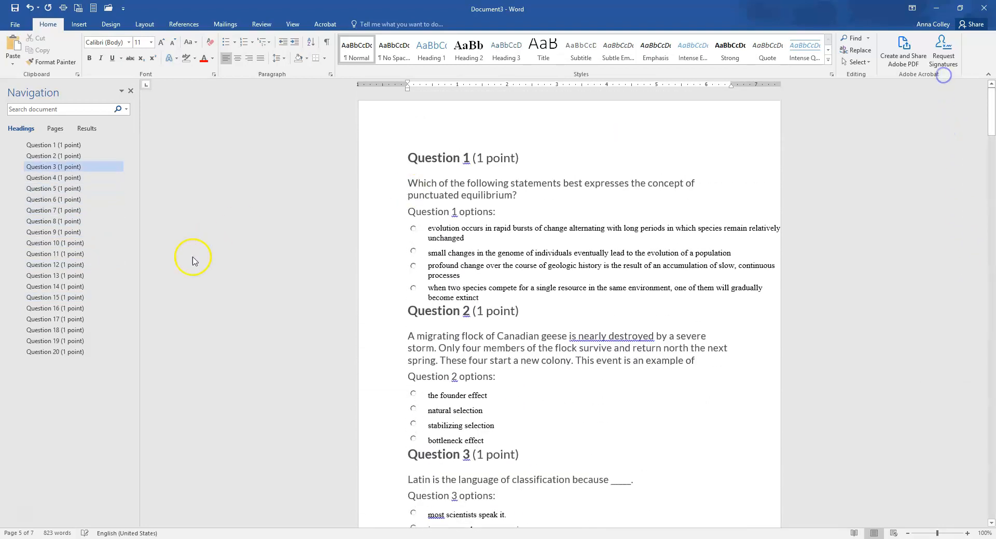